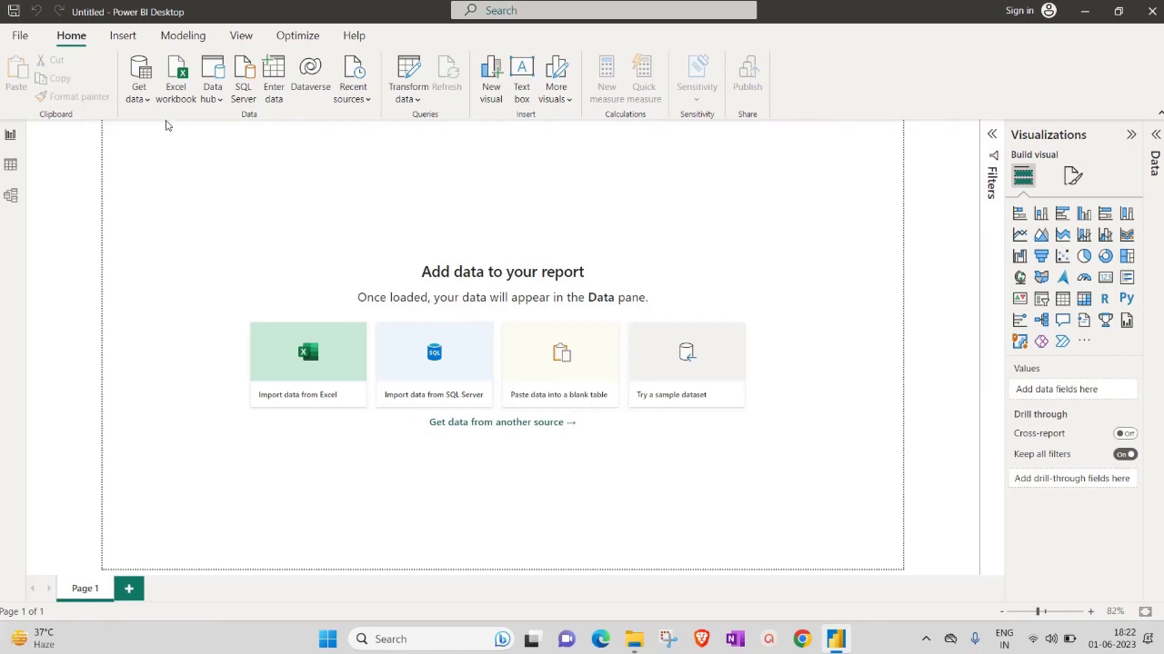
# - Import the financials table from the Financial Sample Excel workbook and load it into the report
pyautogui.click(137, 100)
pyautogui.click(161, 148)
pyautogui.click(193, 134)
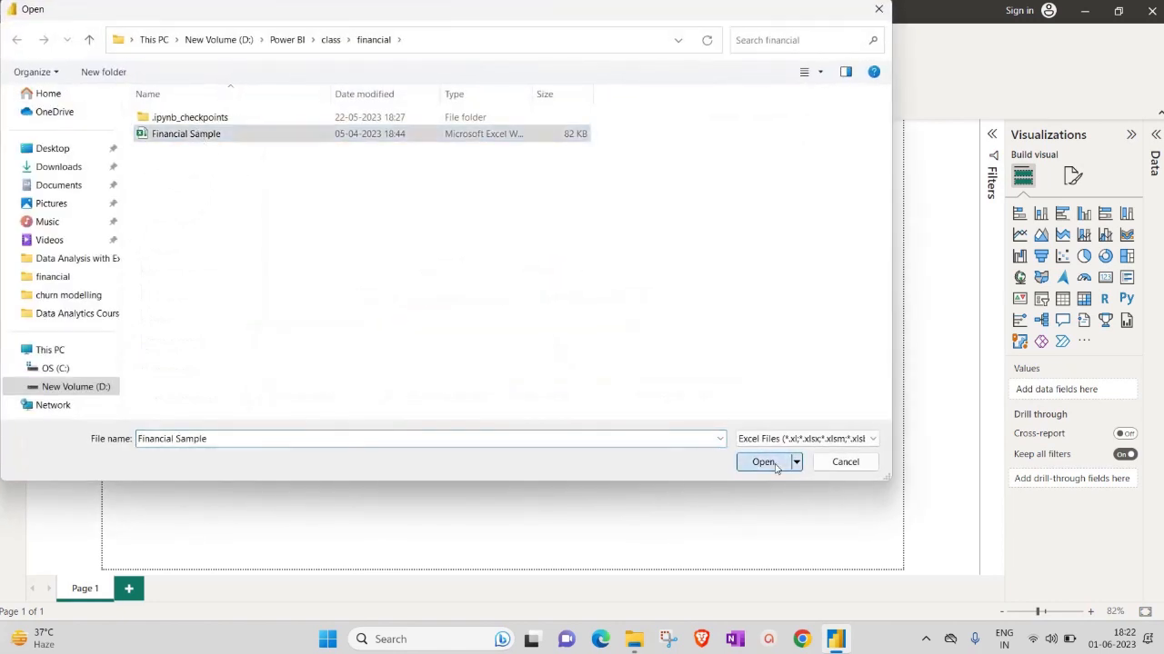
pyautogui.click(765, 462)
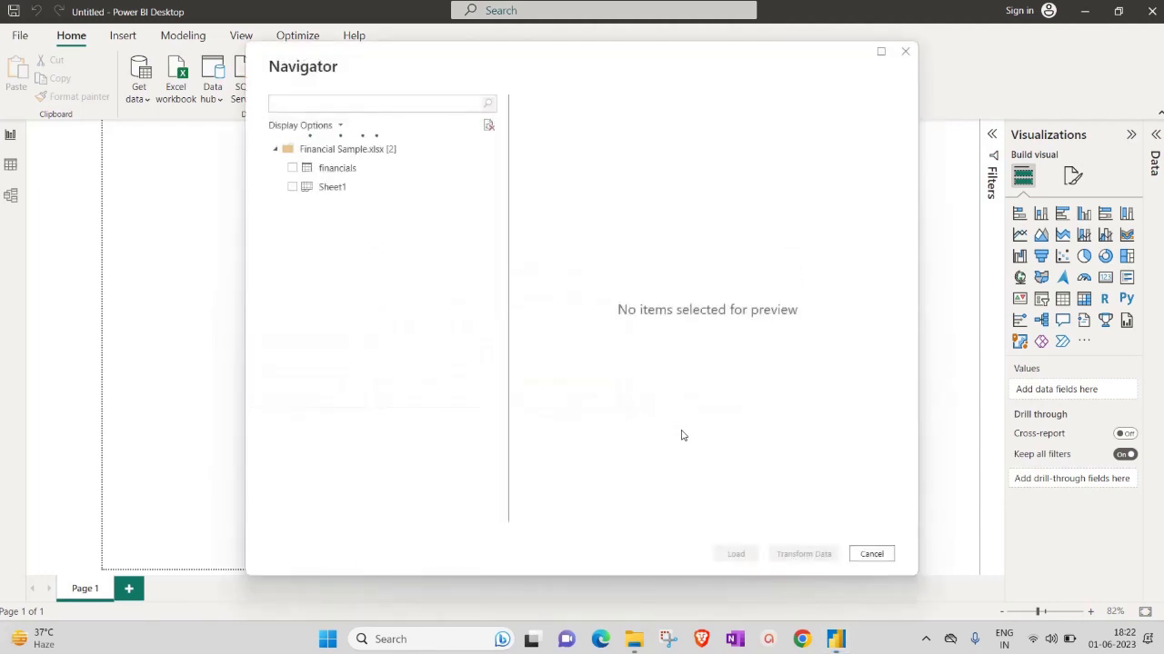
pyautogui.click(293, 171)
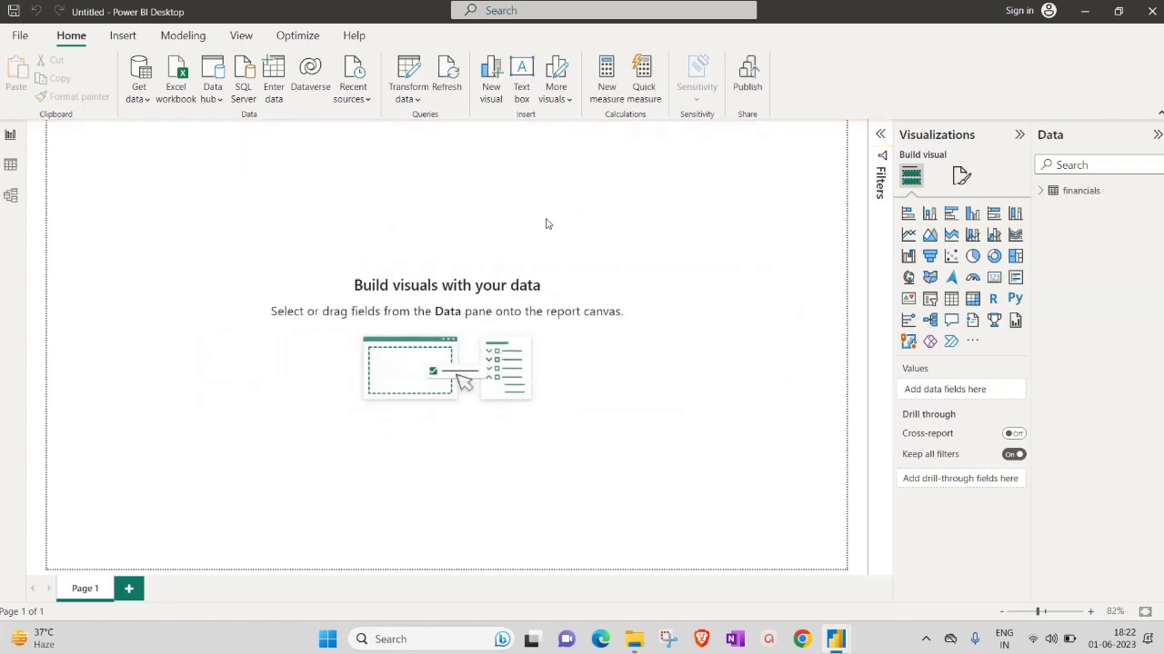
# - Add a stacked bar chart with Product on the Y-axis and Profit on the X-axis
pyautogui.click(1041, 193)
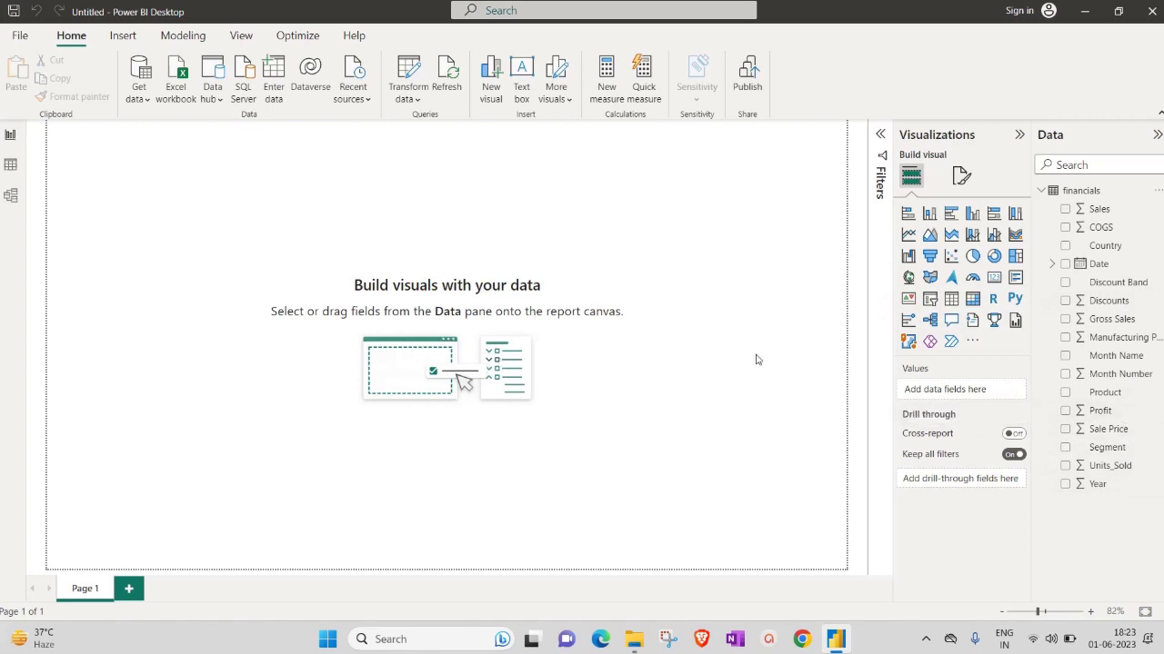
pyautogui.click(907, 215)
pyautogui.moveTo(103, 198); pyautogui.dragTo(206, 341)
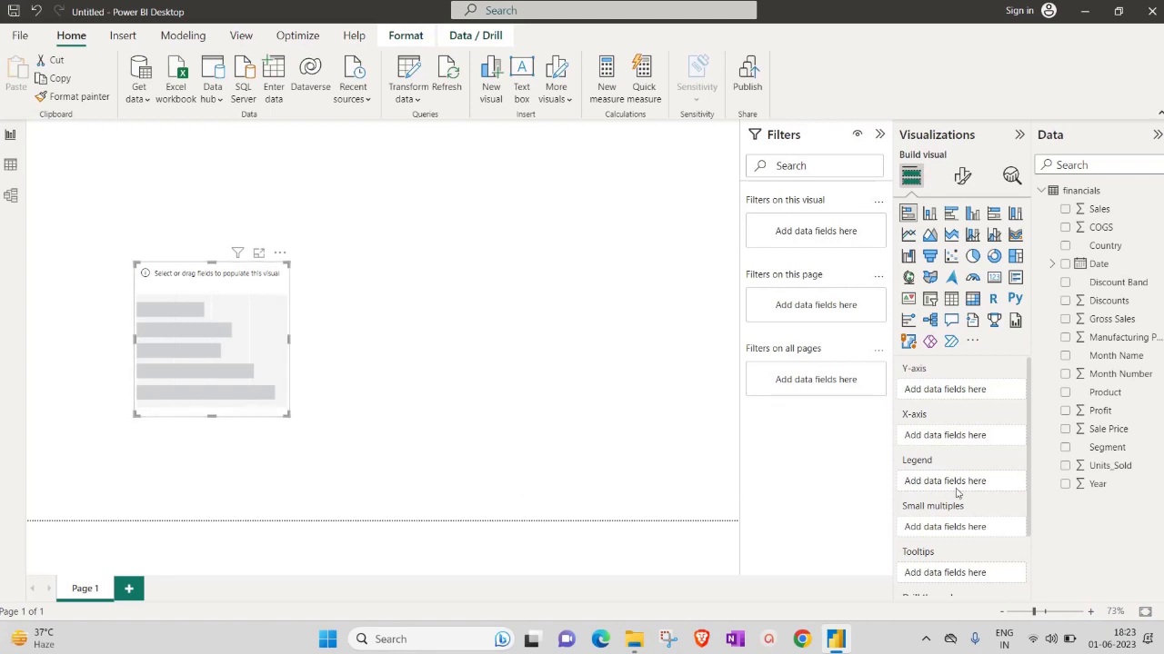
pyautogui.click(1067, 393)
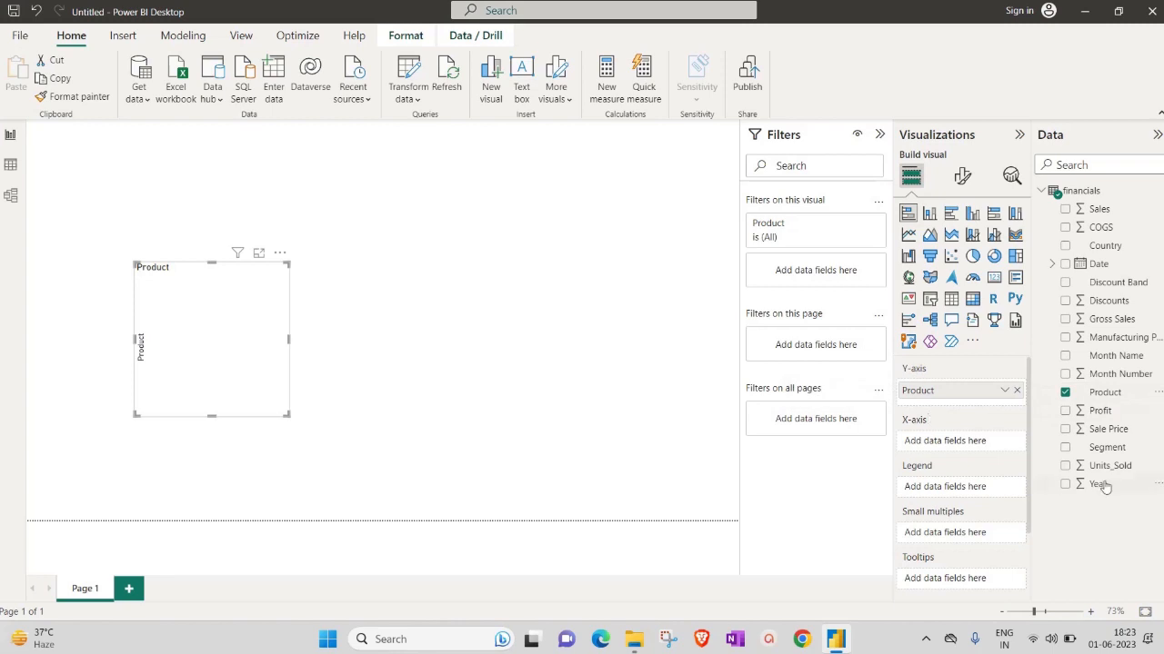
pyautogui.moveTo(1101, 411); pyautogui.dragTo(980, 450)
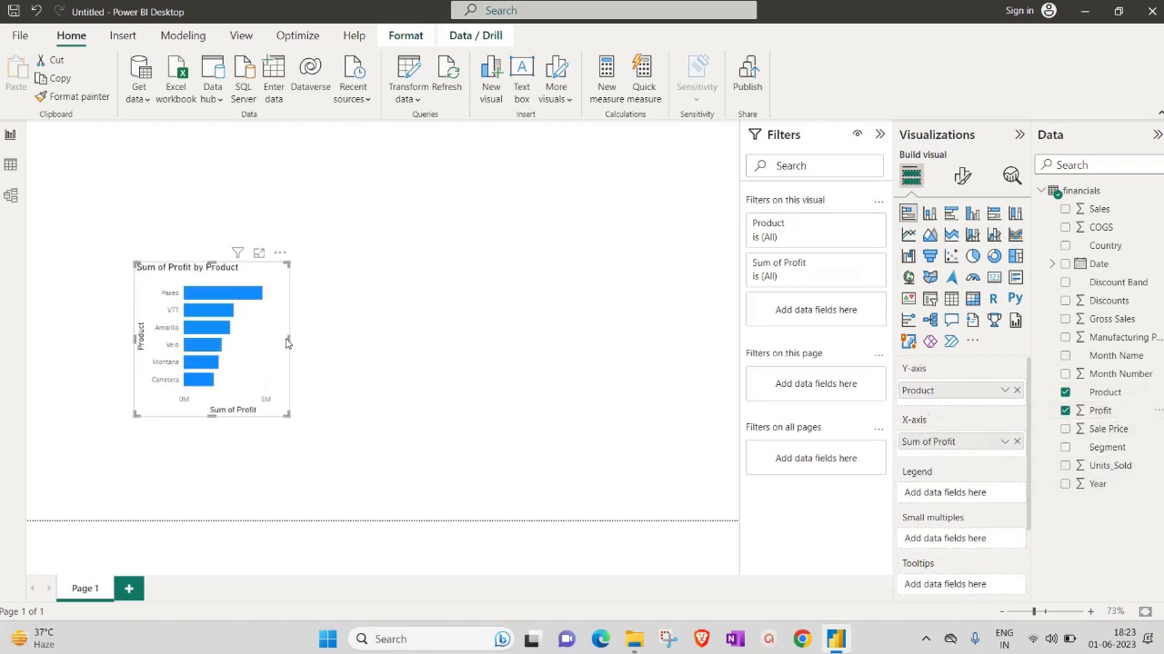
# - Widen the Profit by Product bar chart and place it in the upper-left corner of the report page
pyautogui.moveTo(289, 340); pyautogui.dragTo(368, 344)
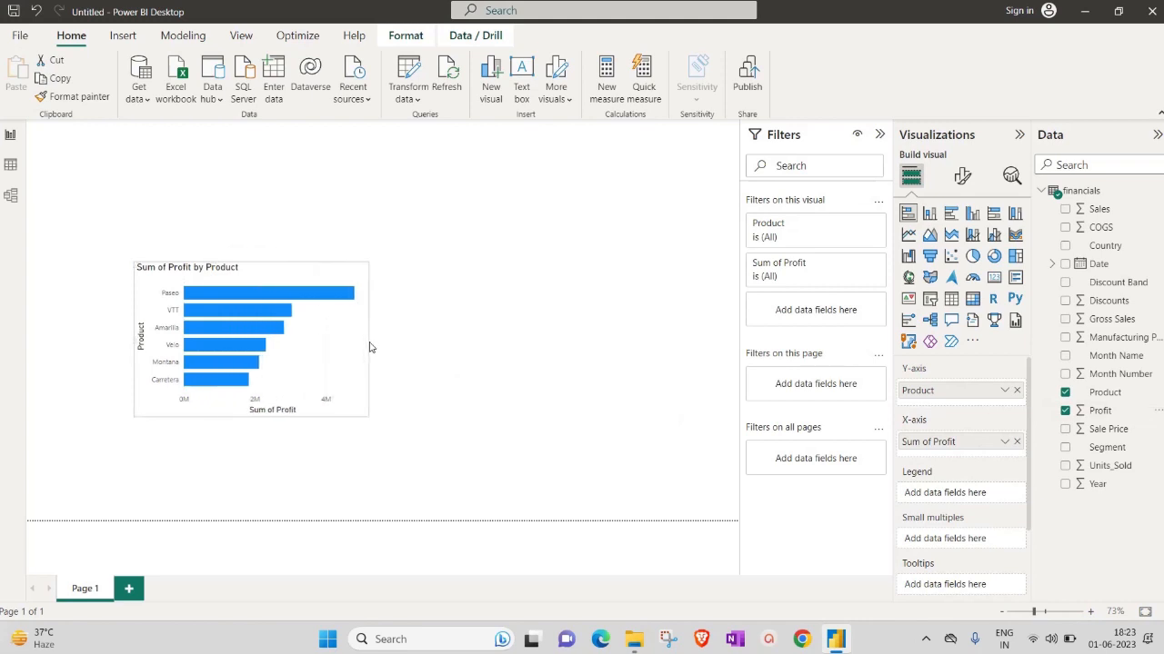
pyautogui.moveTo(279, 269); pyautogui.dragTo(182, 154)
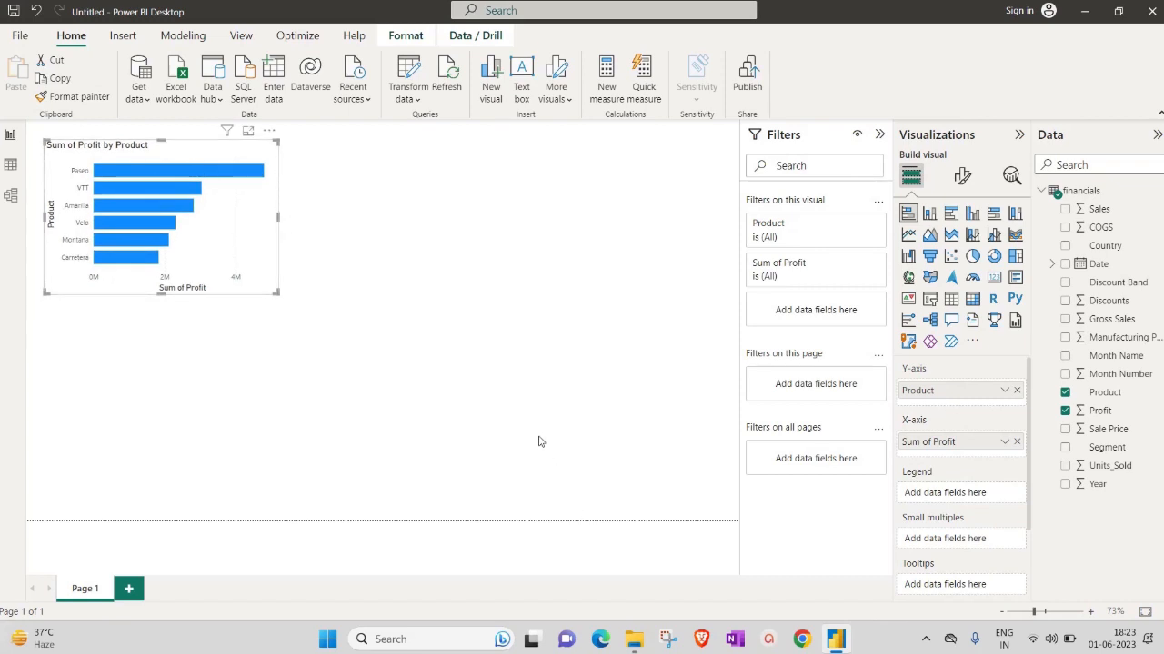
pyautogui.click(592, 470)
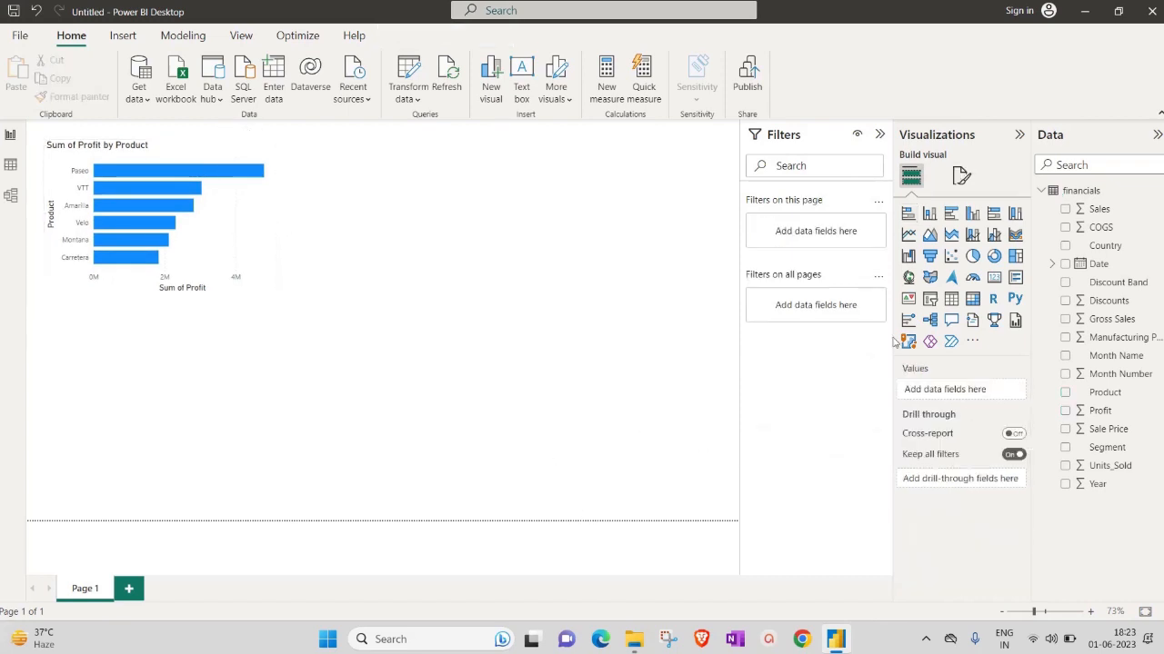
# - Add a stacked column chart beside the bar chart, with Country on the X-axis and Units_Sold on the Y-axis
pyautogui.click(932, 217)
pyautogui.moveTo(107, 441); pyautogui.dragTo(363, 279)
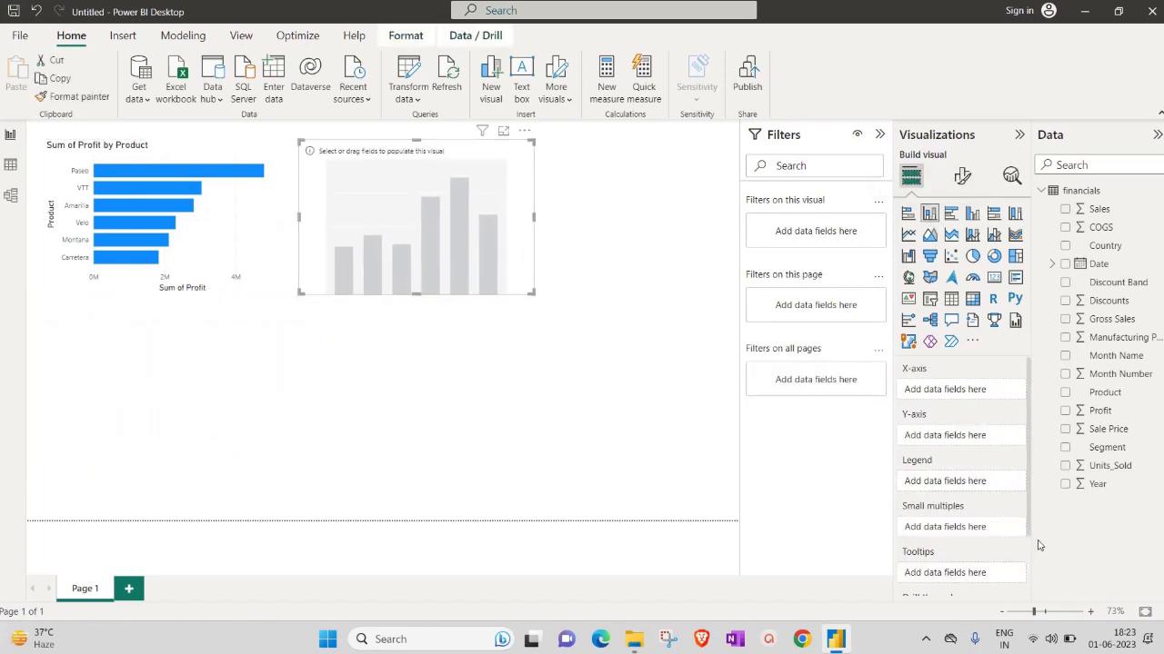
pyautogui.moveTo(1111, 467); pyautogui.dragTo(981, 446)
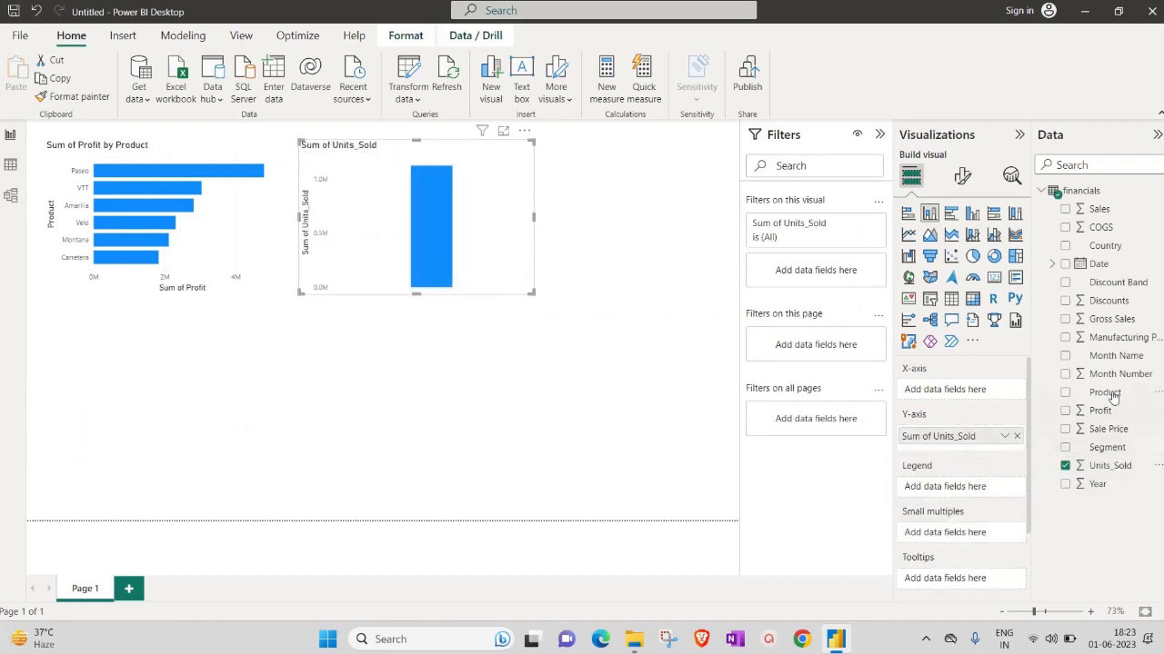
pyautogui.moveTo(1104, 246); pyautogui.dragTo(977, 390)
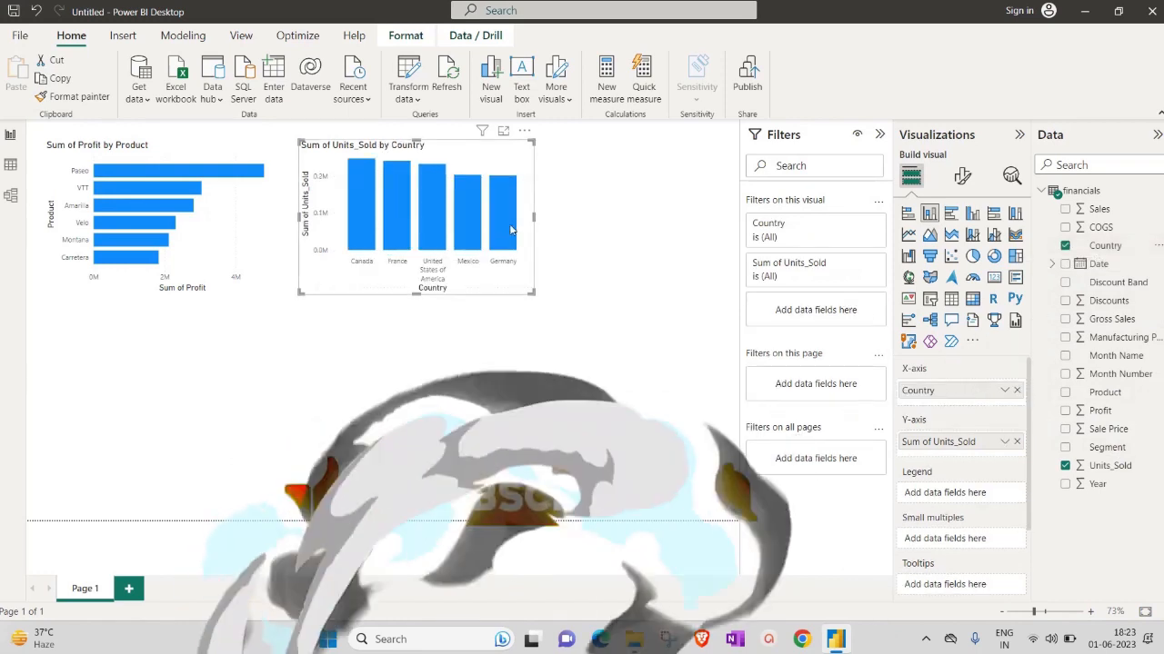
# - Make the Units_Sold by Country column chart slightly wider and taller
pyautogui.moveTo(534, 222); pyautogui.dragTo(571, 218)
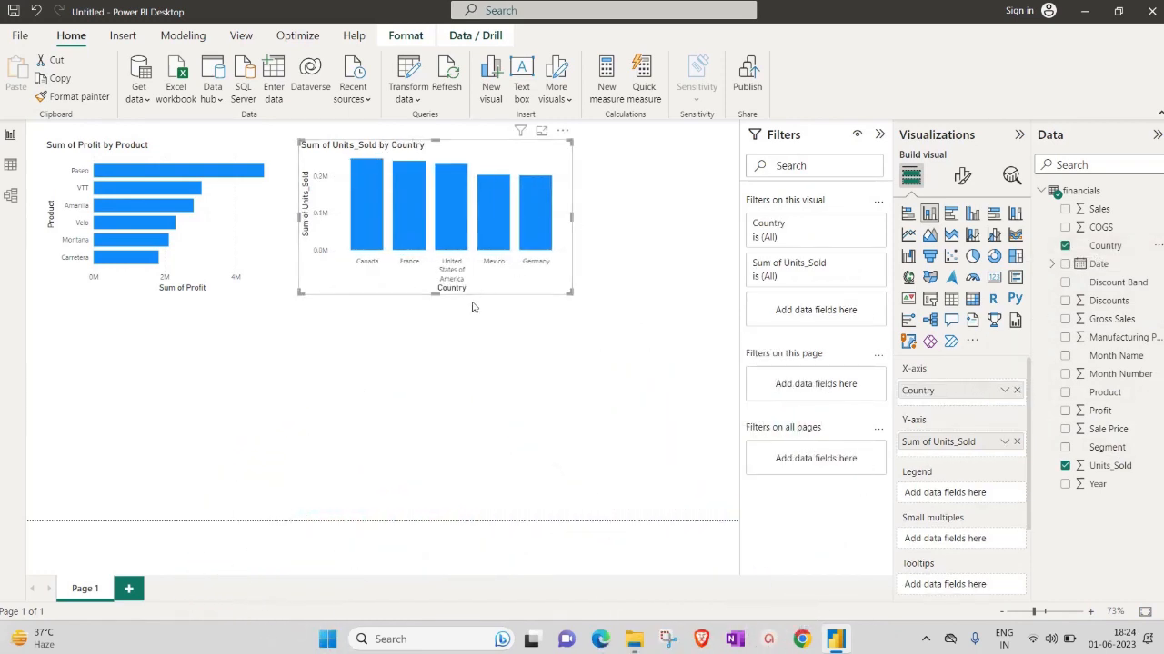
pyautogui.moveTo(435, 292); pyautogui.dragTo(437, 317)
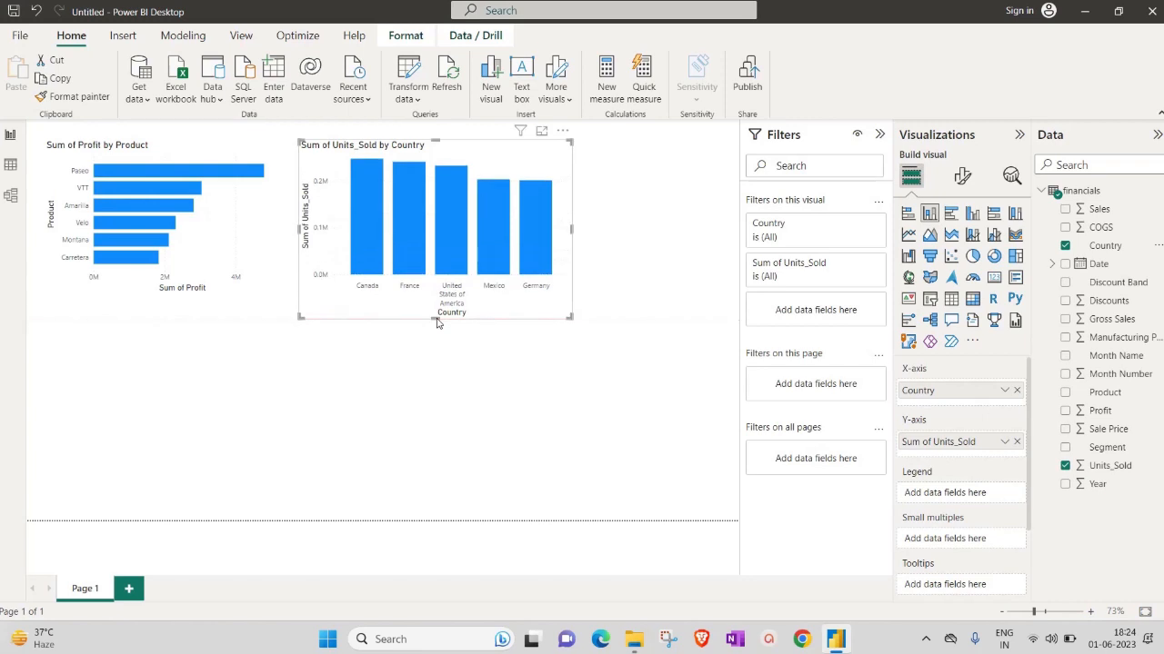
pyautogui.click(546, 433)
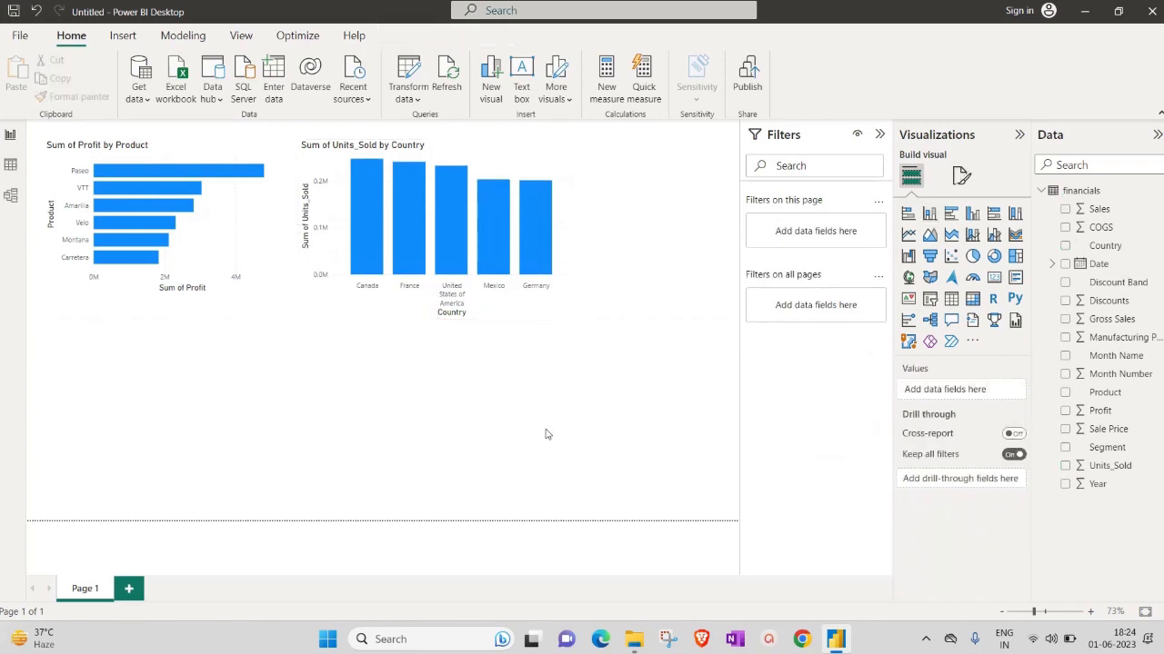
# - Add a pie chart of Sales by Month Name below the bar chart and convert it to a donut chart
pyautogui.click(974, 257)
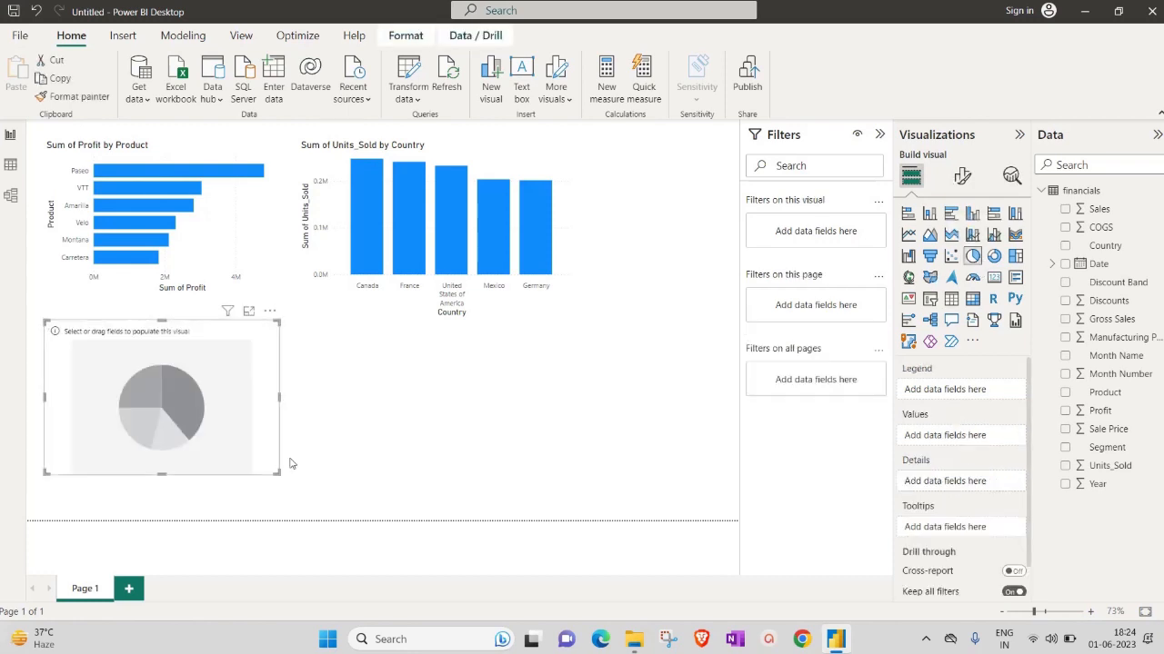
pyautogui.moveTo(172, 435); pyautogui.dragTo(171, 448)
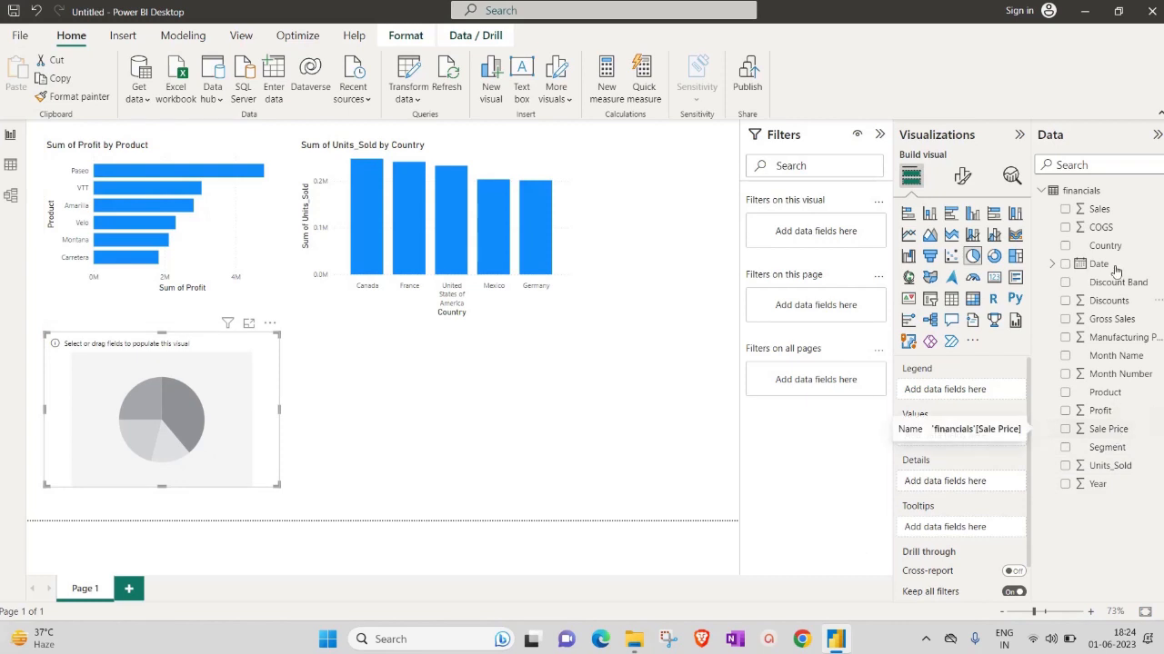
pyautogui.moveTo(1116, 218); pyautogui.dragTo(976, 444)
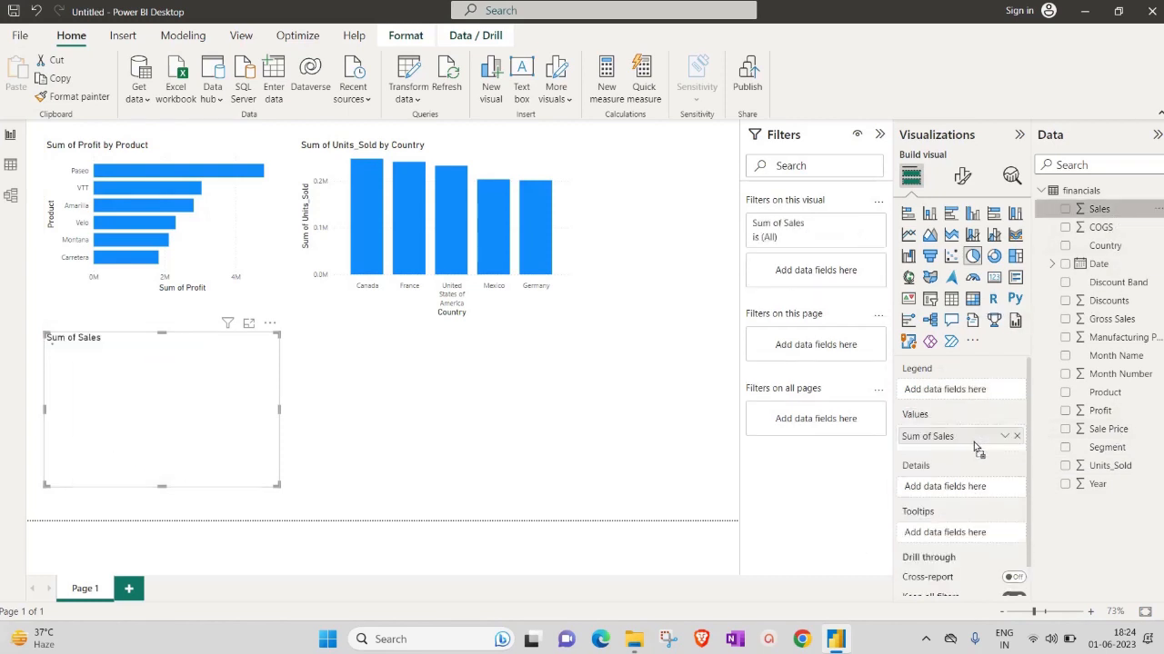
pyautogui.moveTo(1118, 361); pyautogui.dragTo(986, 391)
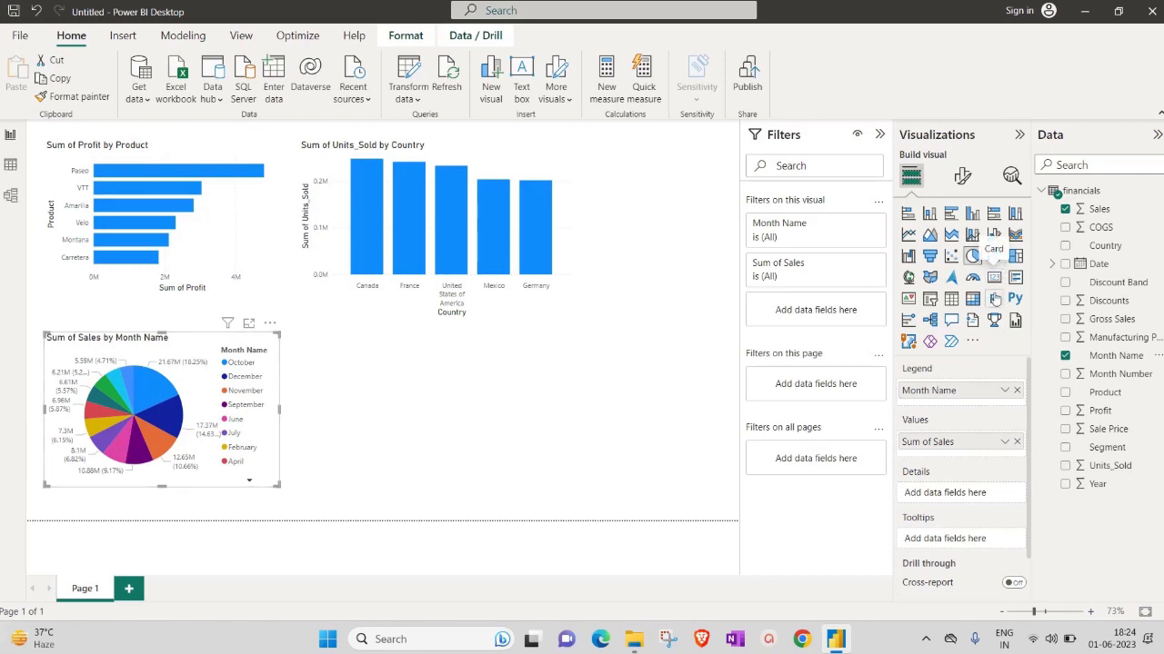
pyautogui.click(994, 257)
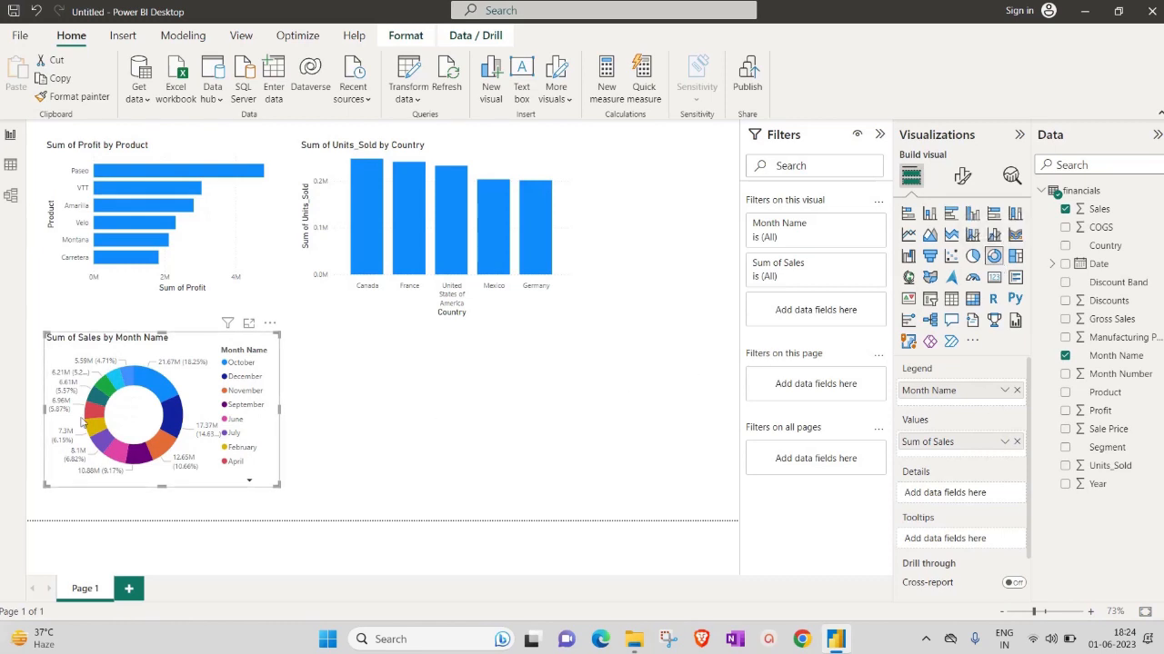
pyautogui.click(465, 459)
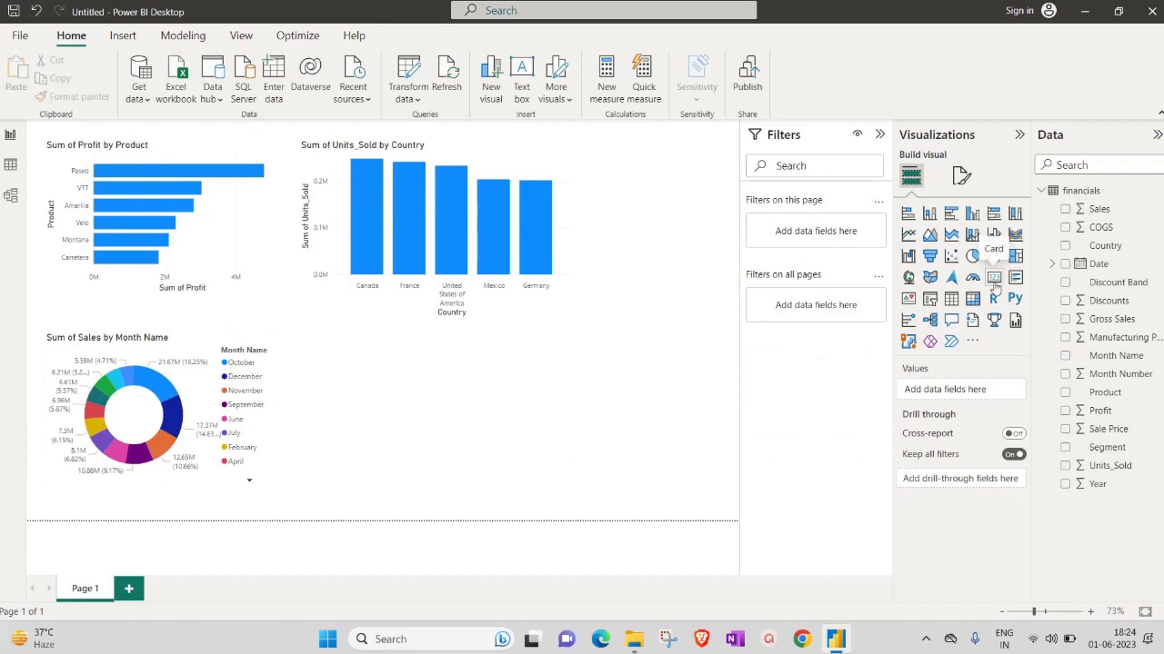
# - Add a card showing the sum of Profit below the column chart and shrink it to a smaller size
pyautogui.click(993, 277)
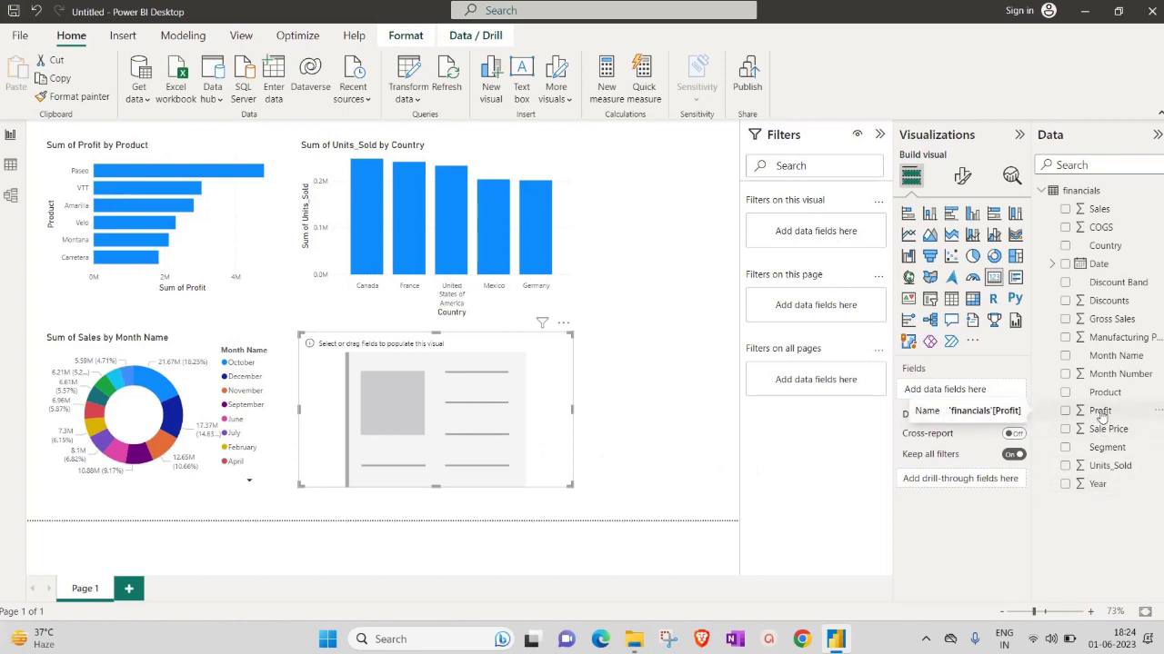
pyautogui.moveTo(1101, 416); pyautogui.dragTo(959, 393)
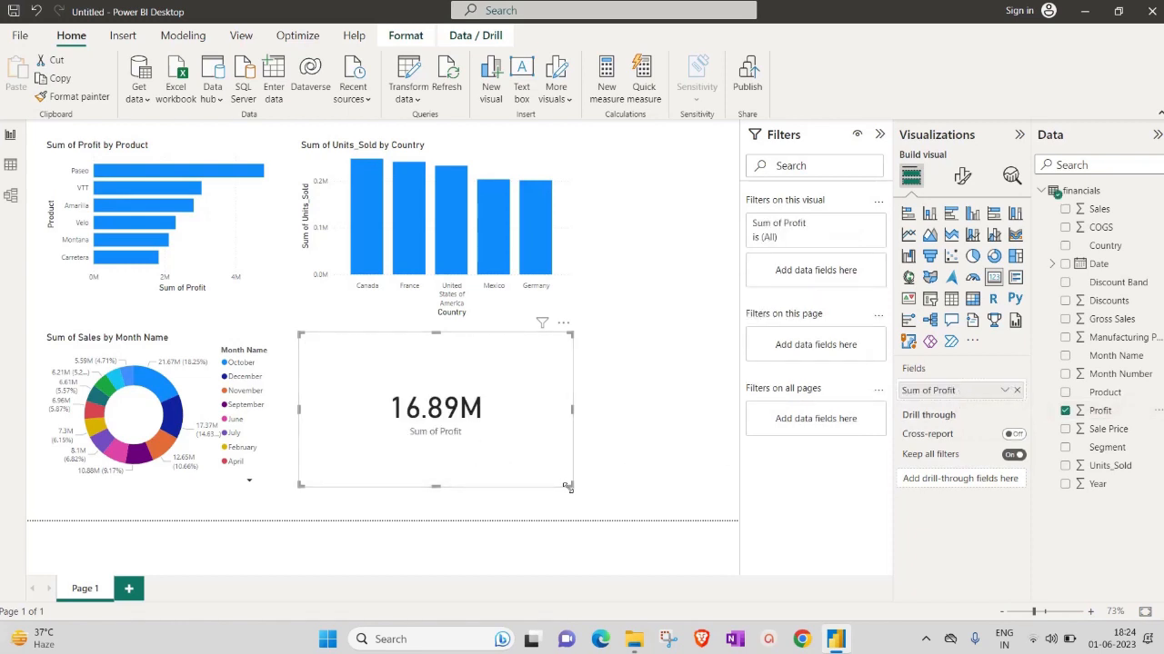
pyautogui.moveTo(571, 486); pyautogui.dragTo(516, 440)
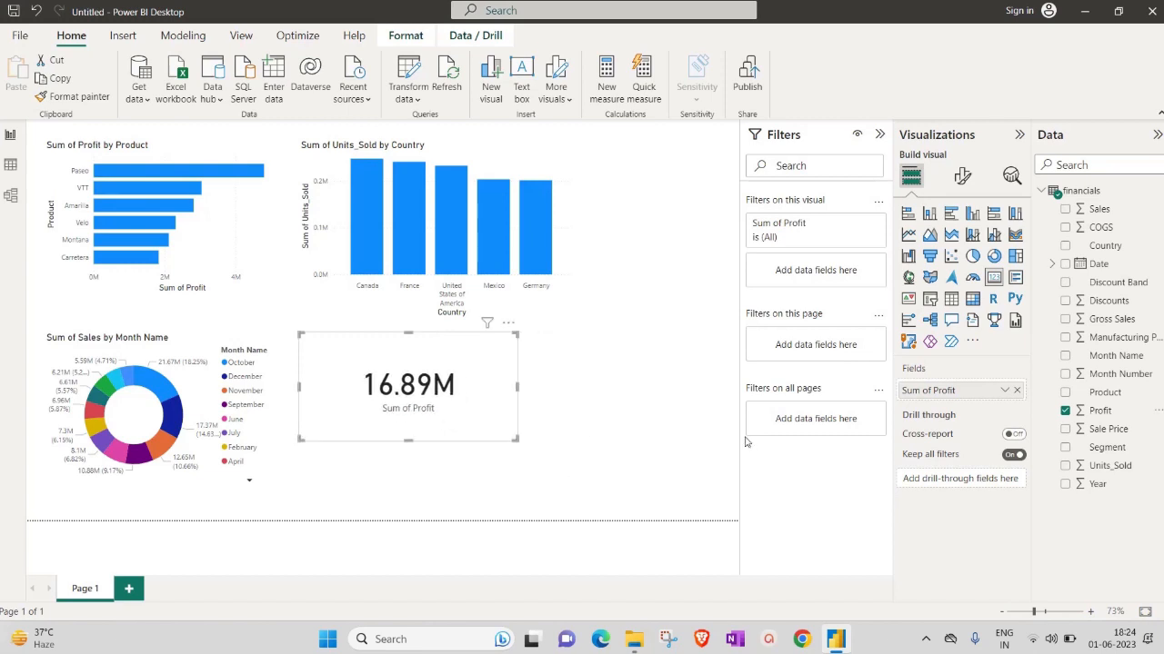
pyautogui.click(619, 466)
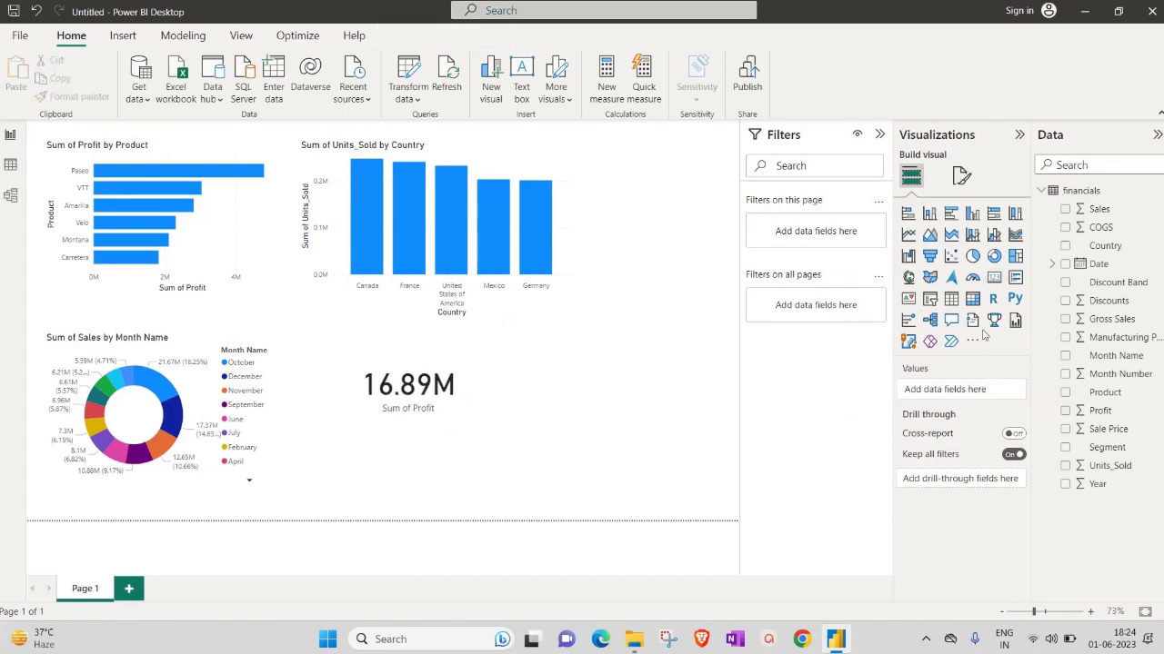
# - Add a table to the right of the Profit card with the Product and Discounts columns
pyautogui.click(951, 300)
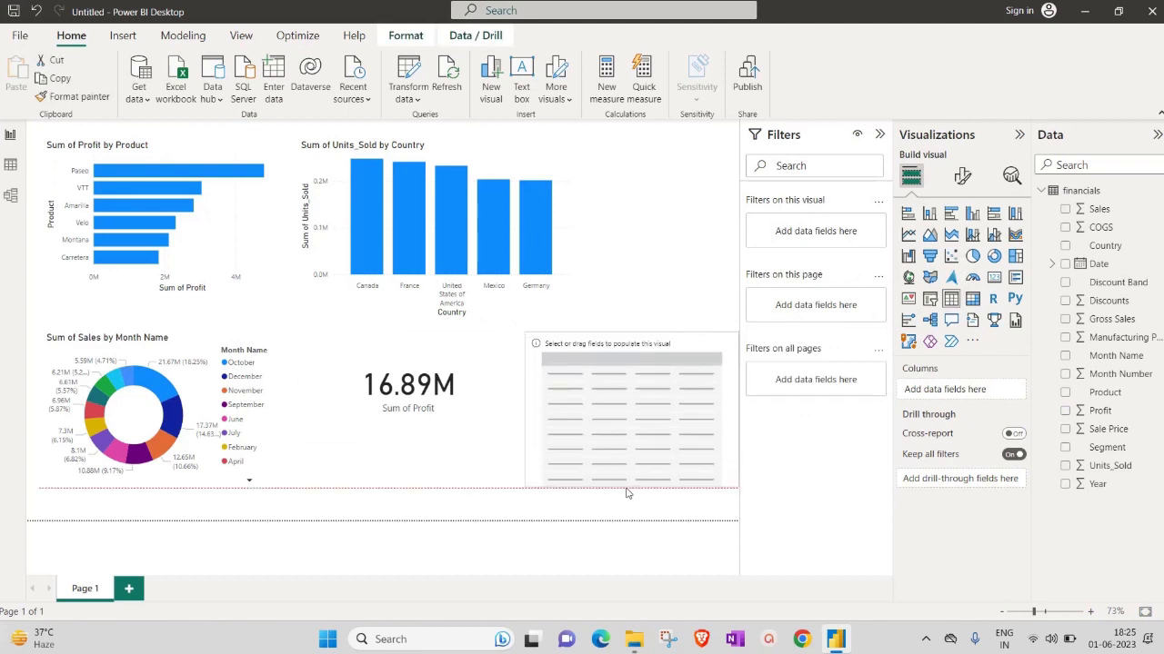
pyautogui.moveTo(1108, 400); pyautogui.dragTo(954, 391)
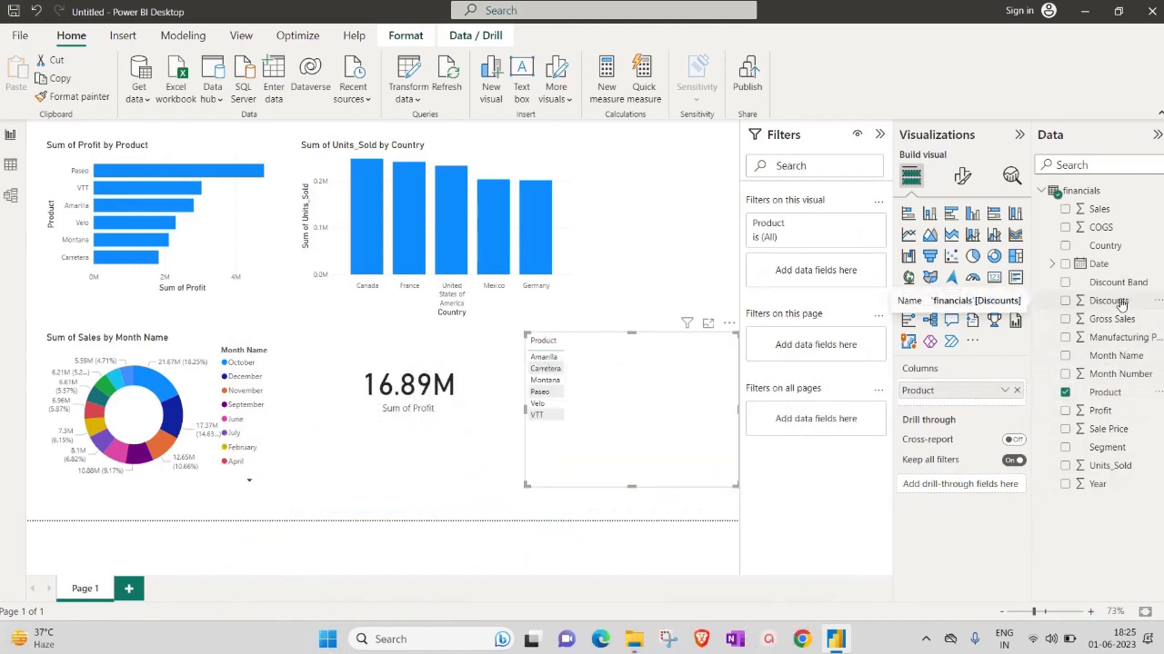
pyautogui.moveTo(1121, 304); pyautogui.dragTo(985, 405)
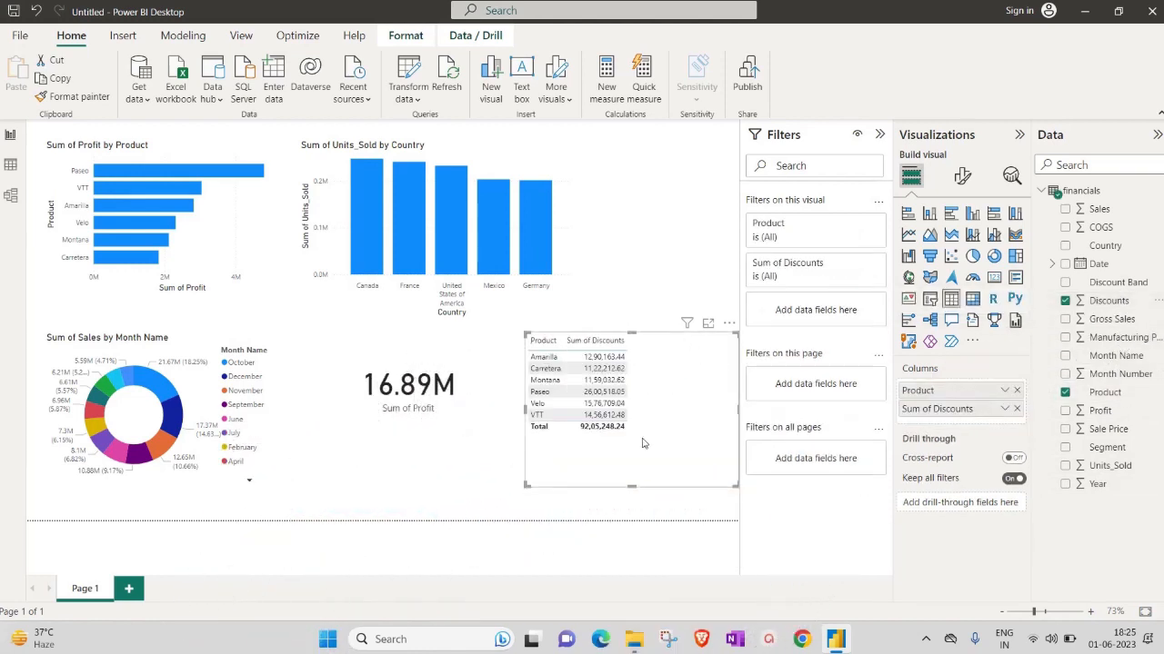